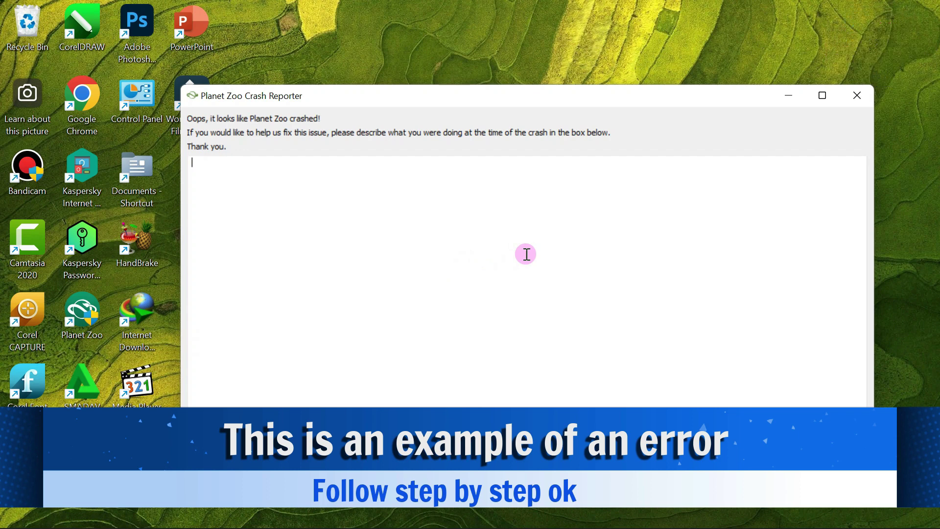
- Close the Planet Zoo Crash Reporter window
{"action": "left_click", "coordinate": [857, 95]}
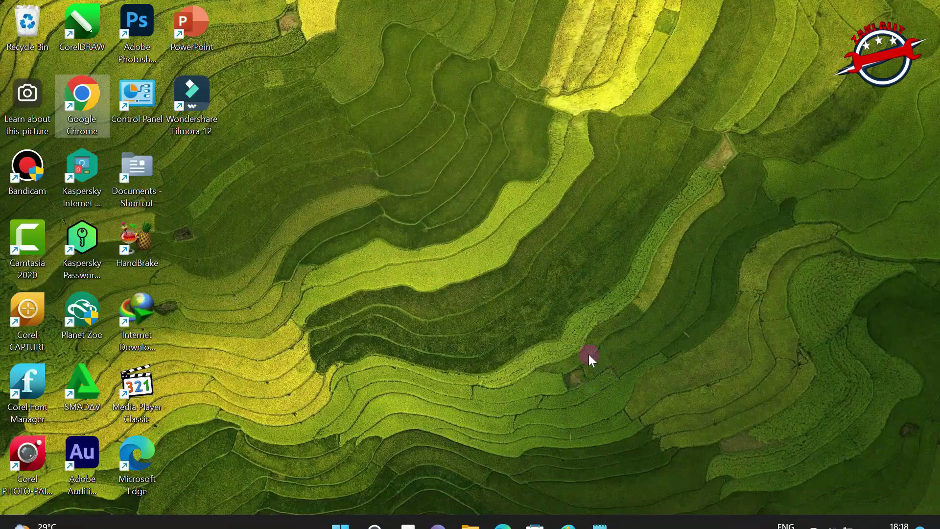
{"action": "right_click", "coordinate": [430, 211]}
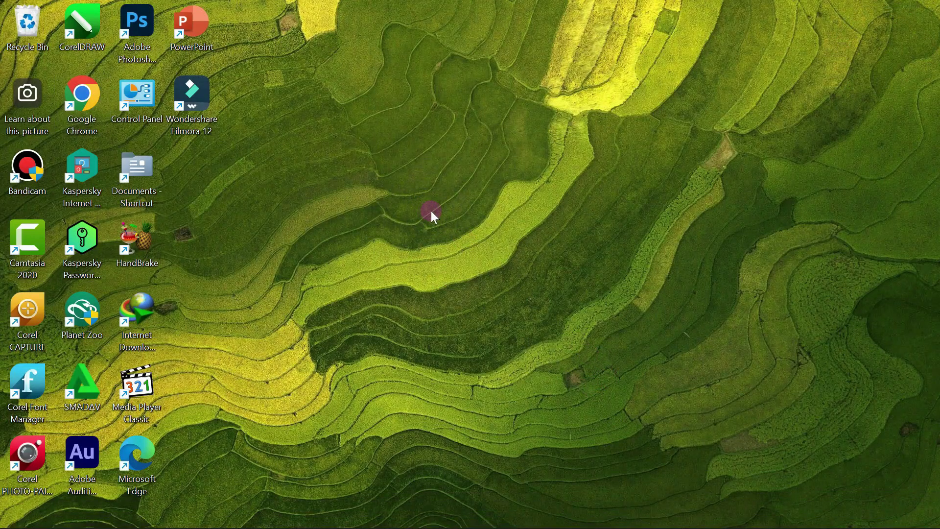
{"action": "left_click", "coordinate": [473, 251]}
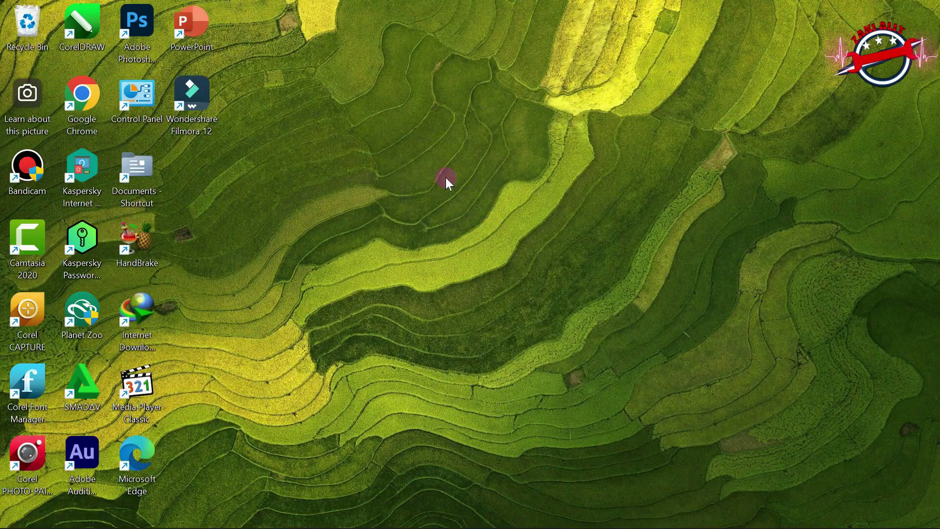
{"action": "right_click", "coordinate": [447, 179]}
{"action": "left_click", "coordinate": [503, 247]}
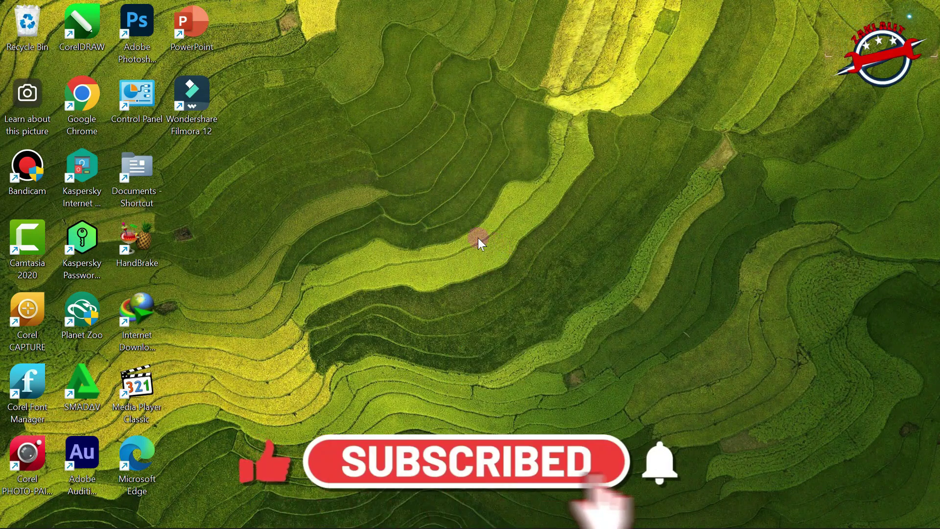
{"action": "mouse_move", "coordinate": [660, 526]}
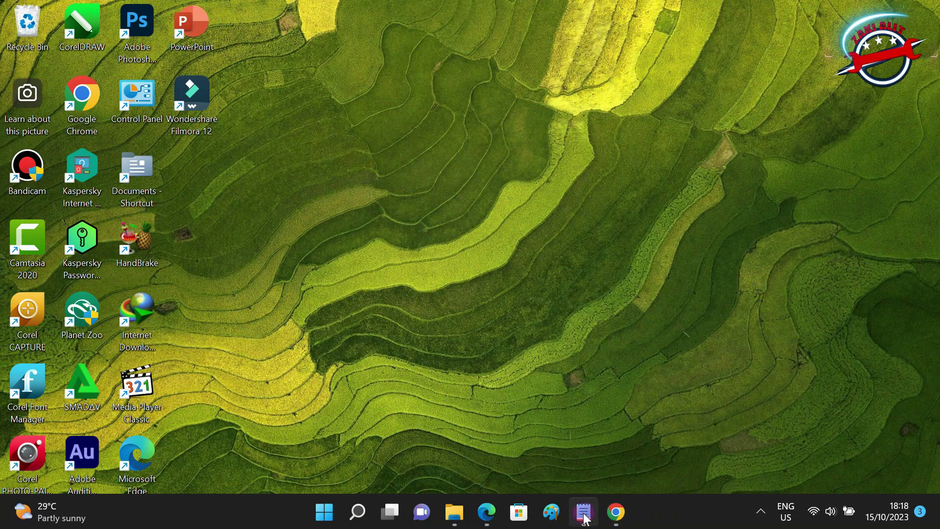
- Copy the bit.ly/45vMAAC link from the Notepad note
{"action": "left_click", "coordinate": [584, 512]}
{"action": "left_click", "coordinate": [383, 211]}
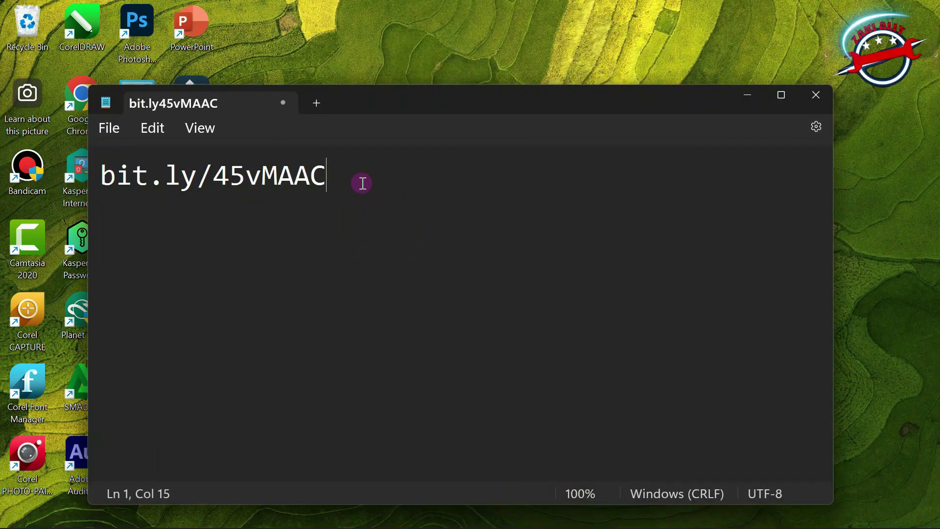
{"action": "left_click_drag", "start_coordinate": [362, 180], "coordinate": [122, 177]}
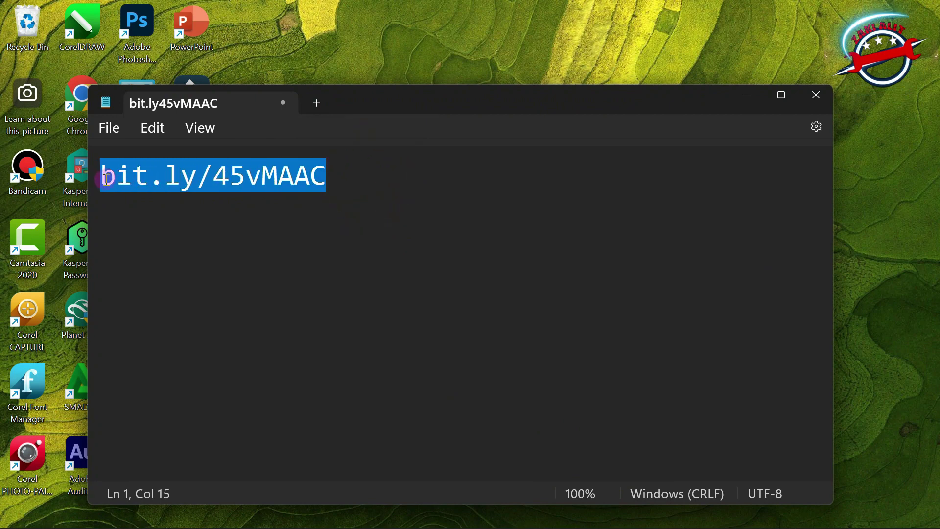
{"action": "right_click", "coordinate": [190, 185]}
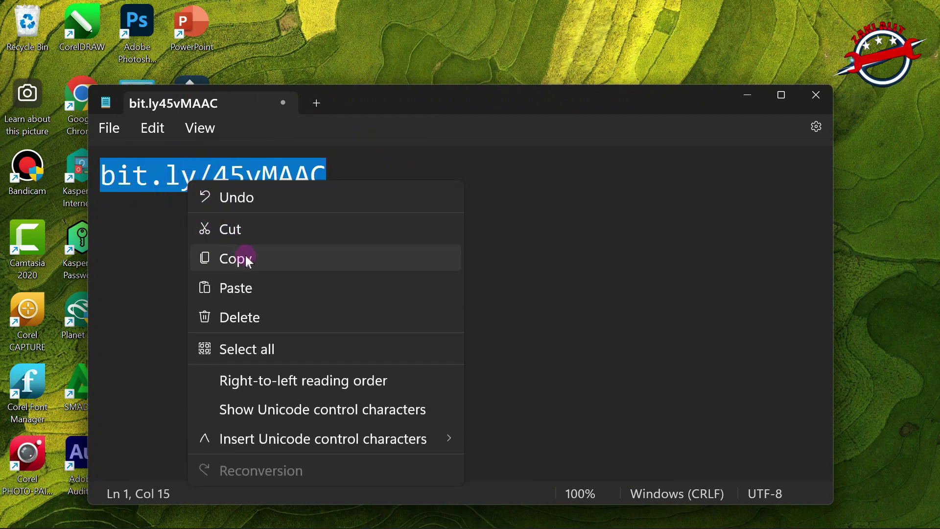
{"action": "left_click", "coordinate": [244, 259]}
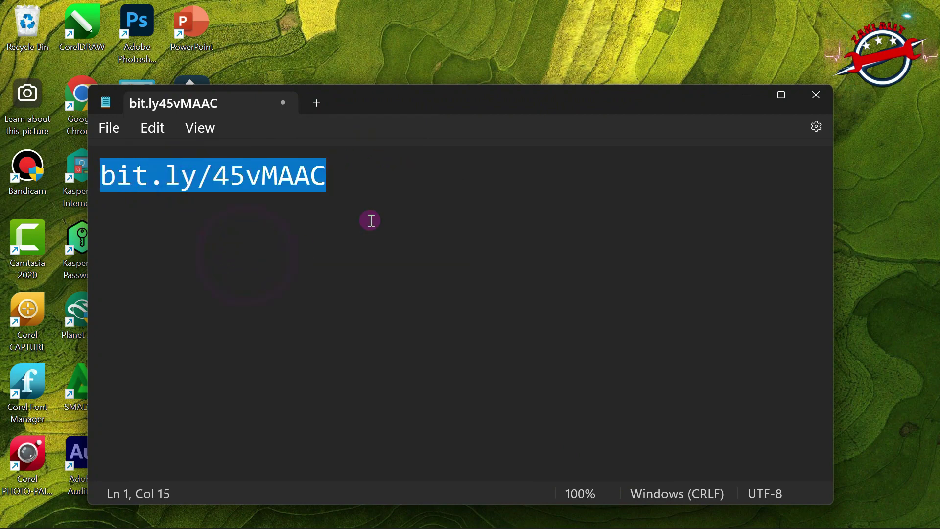
- Minimize Notepad and bring up Chrome on the Google homepage
{"action": "left_click", "coordinate": [744, 95]}
{"action": "mouse_move", "coordinate": [681, 525]}
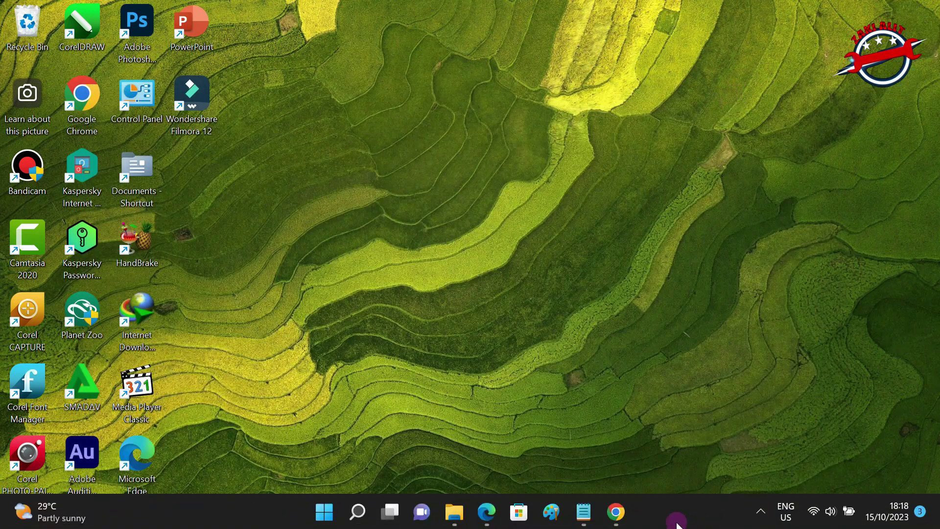
{"action": "left_click", "coordinate": [618, 520]}
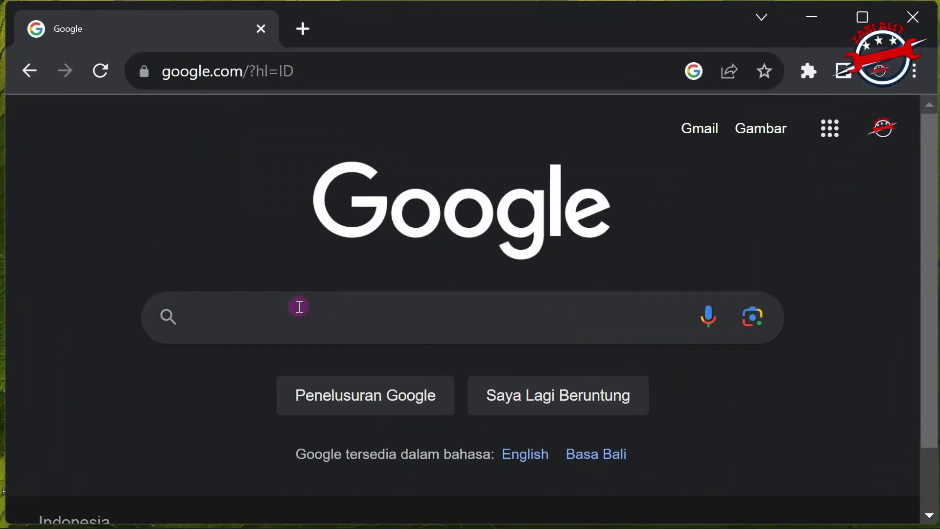
- Paste bit.ly/45vMAAC into a new Chrome tab's address bar and load it
{"action": "left_click", "coordinate": [311, 71]}
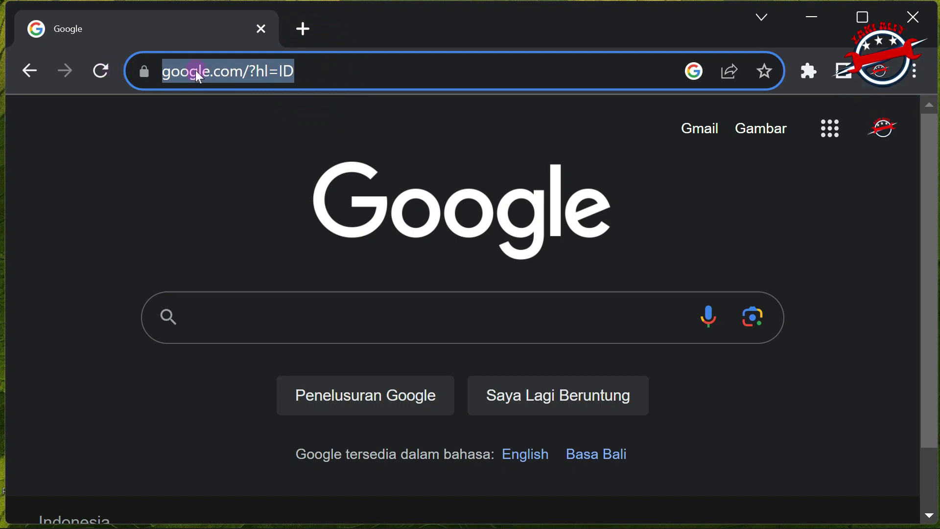
{"action": "left_click", "coordinate": [312, 72]}
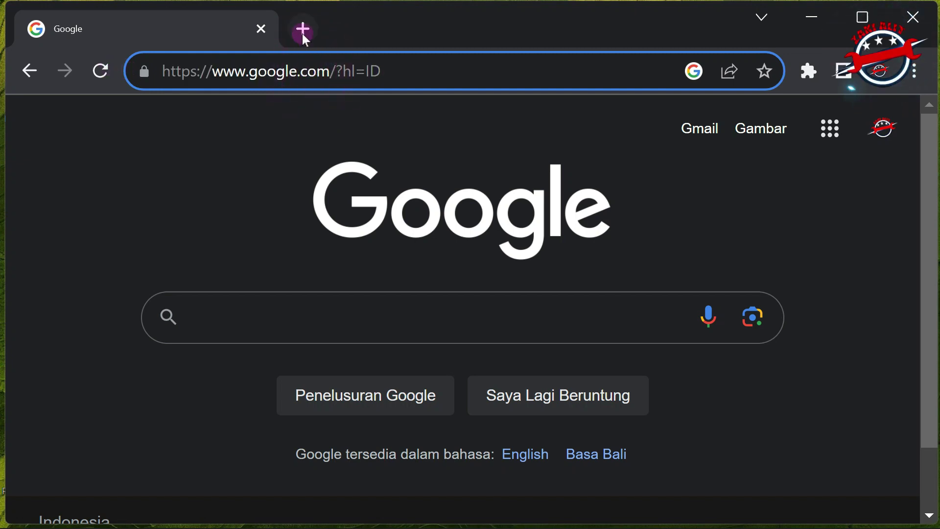
{"action": "left_click", "coordinate": [303, 31]}
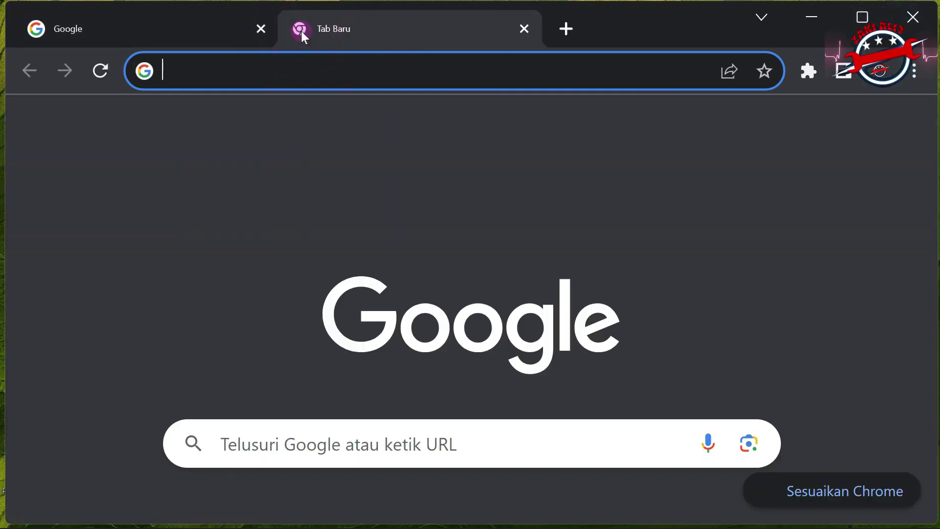
{"action": "right_click", "coordinate": [173, 70]}
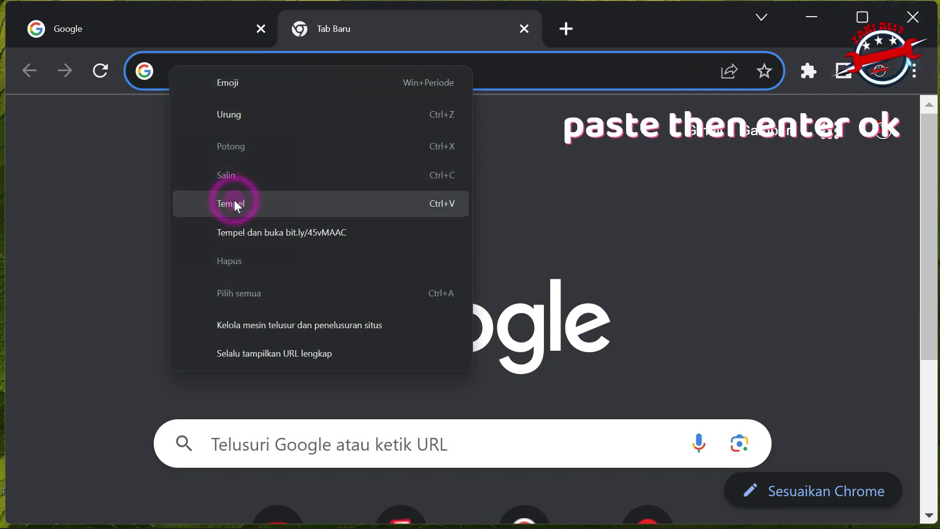
{"action": "left_click", "coordinate": [234, 202]}
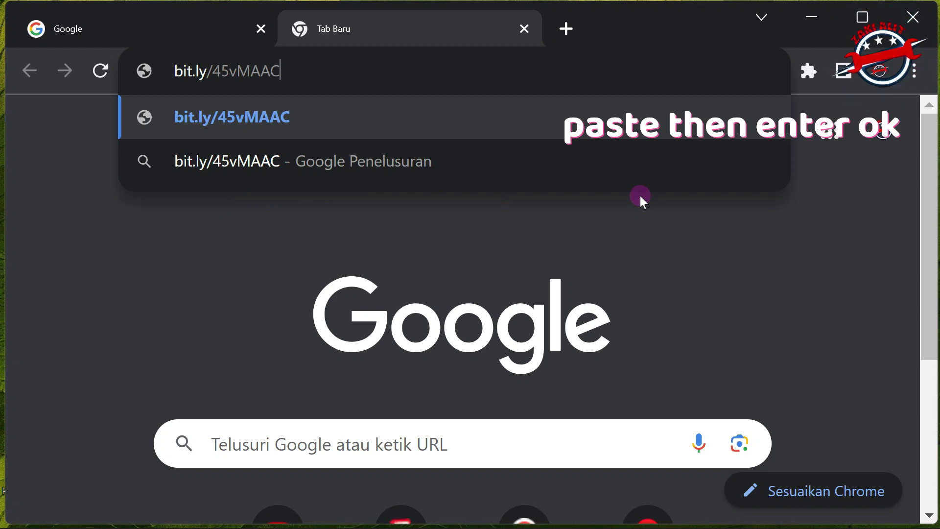
{"action": "key", "text": "Return"}
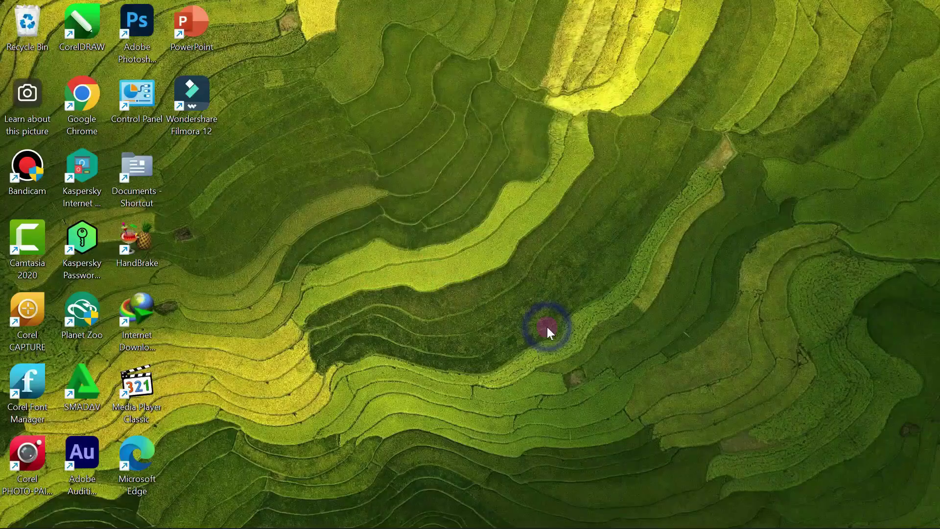
- Refresh the desktop and browse to Local Disk (C:) in File Explorer
{"action": "right_click", "coordinate": [547, 327]}
{"action": "left_click", "coordinate": [614, 142]}
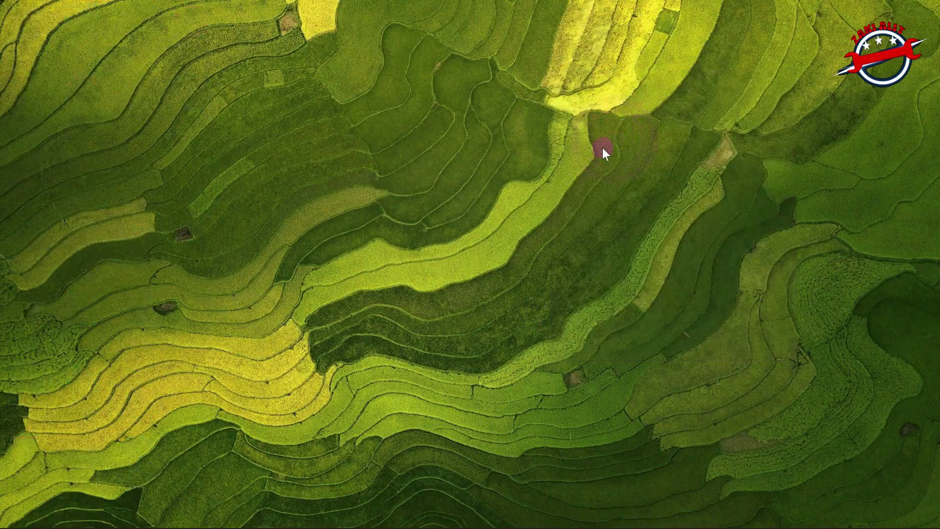
{"action": "mouse_move", "coordinate": [412, 523]}
{"action": "key", "text": "super+e"}
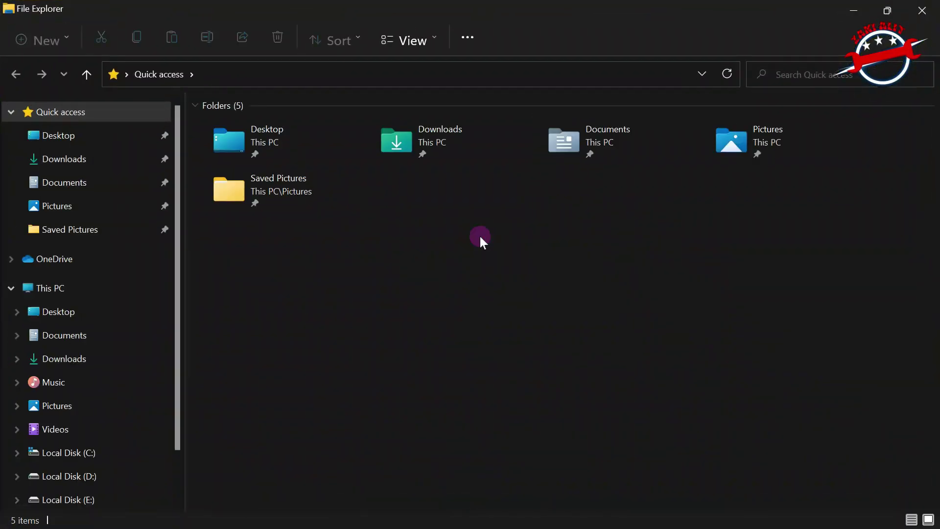
{"action": "left_click", "coordinate": [90, 451]}
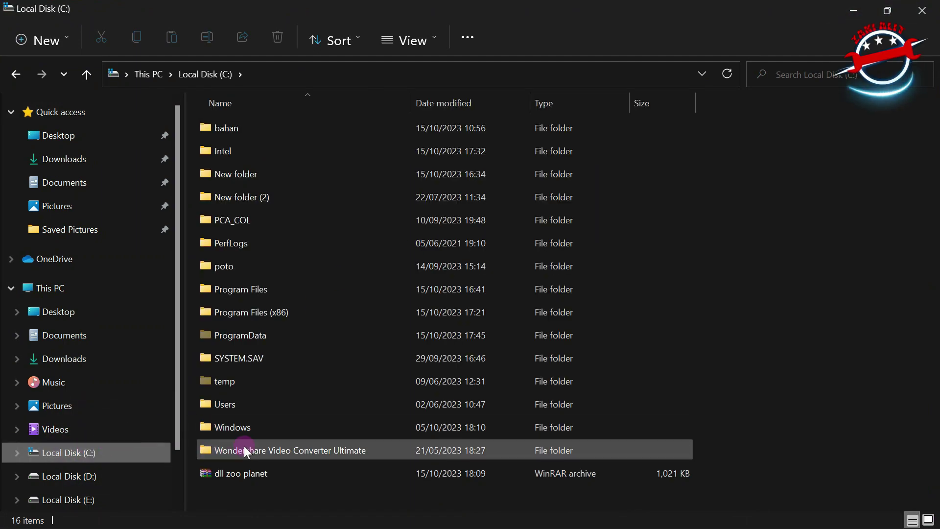
- Extract the dll zoo planet archive in place and open the resulting folder
{"action": "right_click", "coordinate": [237, 475]}
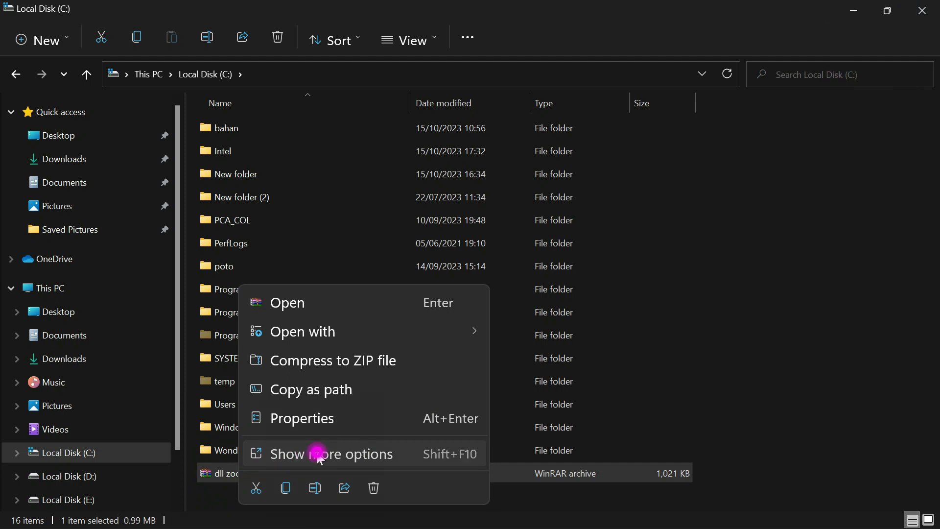
{"action": "left_click", "coordinate": [315, 454]}
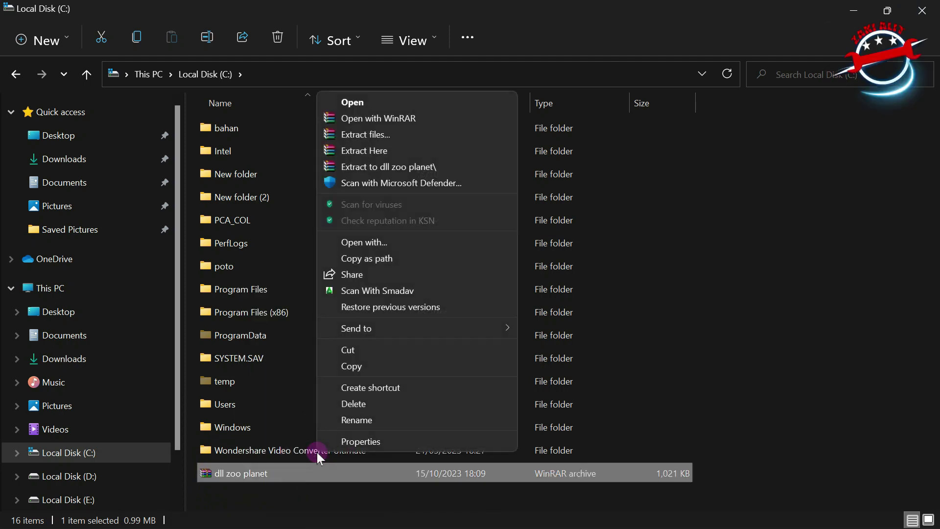
{"action": "left_click", "coordinate": [365, 151]}
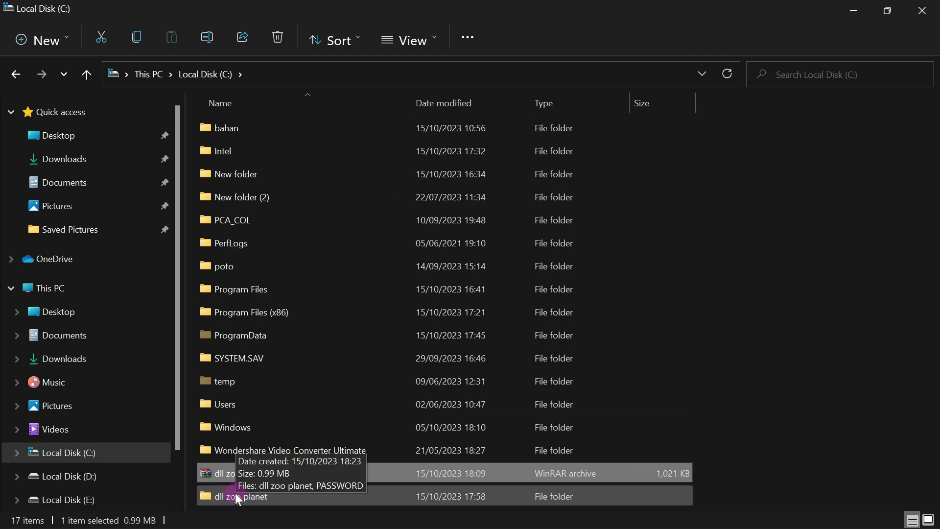
{"action": "double_click", "coordinate": [235, 496]}
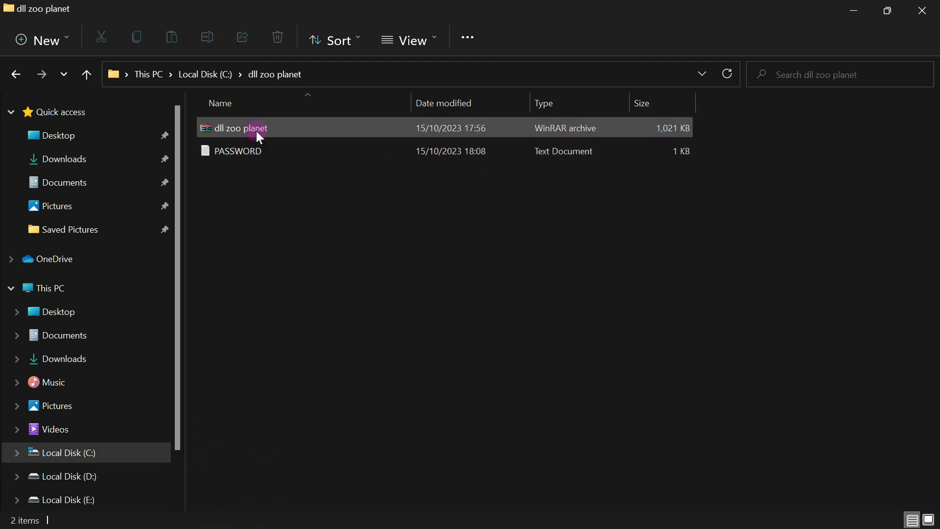
- Extract the inner dll zoo planet archive here, entering the archive password
{"action": "right_click", "coordinate": [255, 128]}
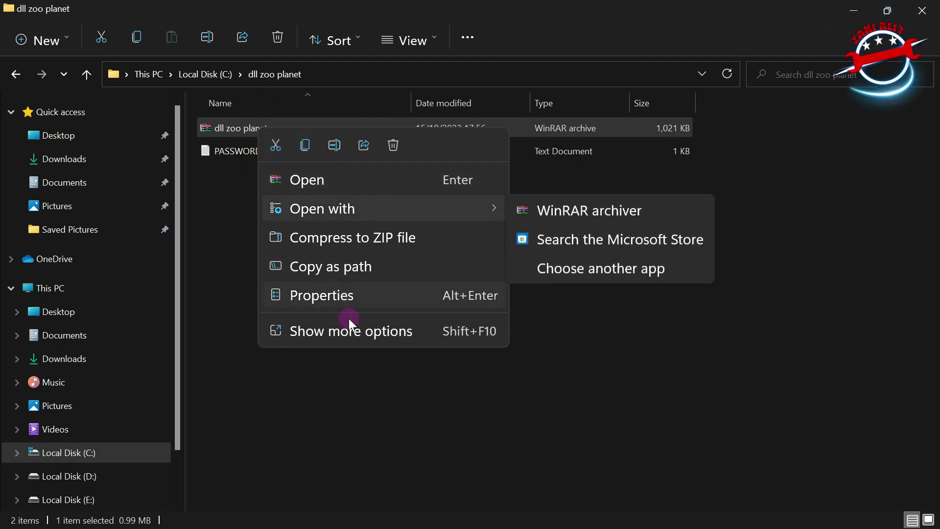
{"action": "left_click", "coordinate": [359, 329]}
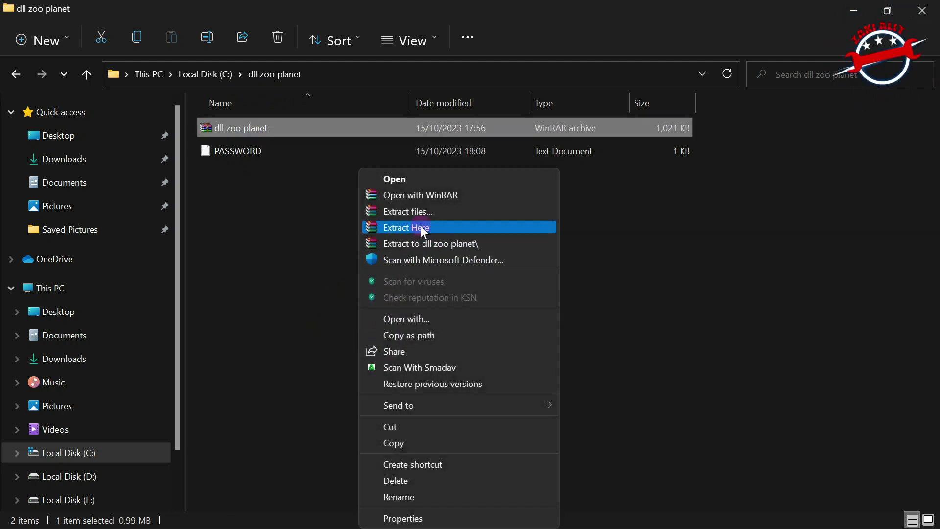
{"action": "left_click", "coordinate": [422, 227]}
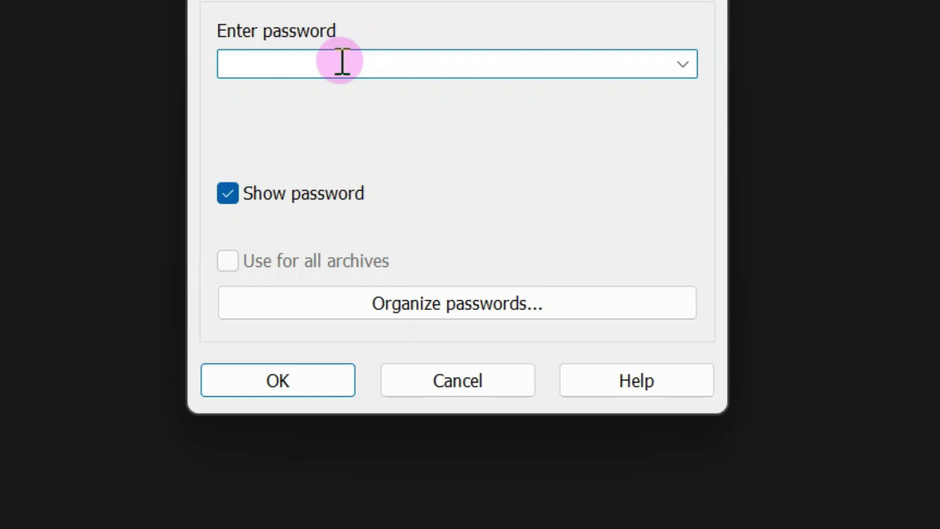
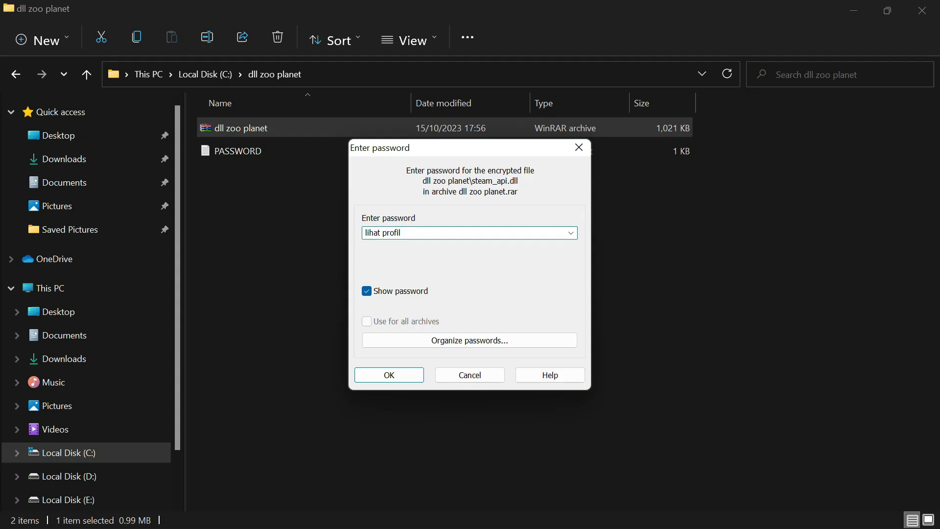
{"action": "left_click", "coordinate": [388, 375]}
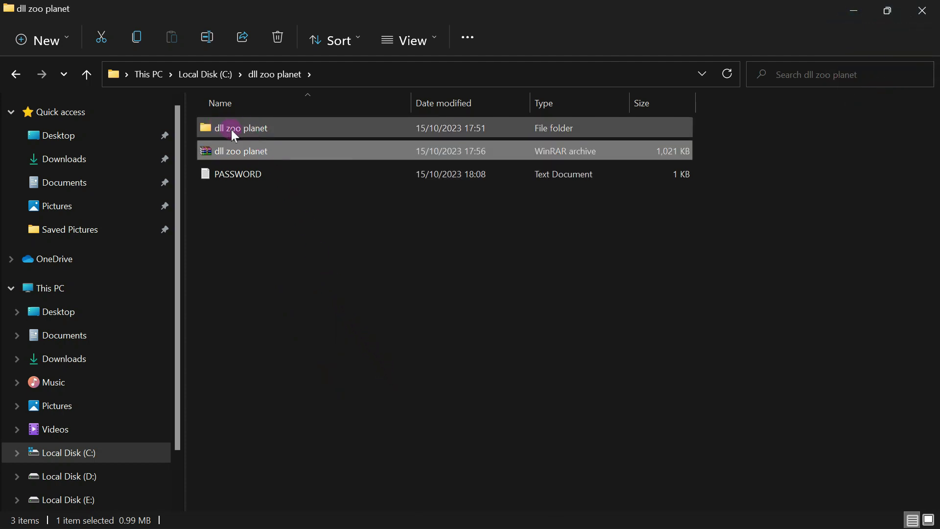
- Copy steam_api.dll and steam_api64.dll from the extracted folder, then close the window
{"action": "left_click", "coordinate": [248, 130]}
{"action": "double_click", "coordinate": [246, 129]}
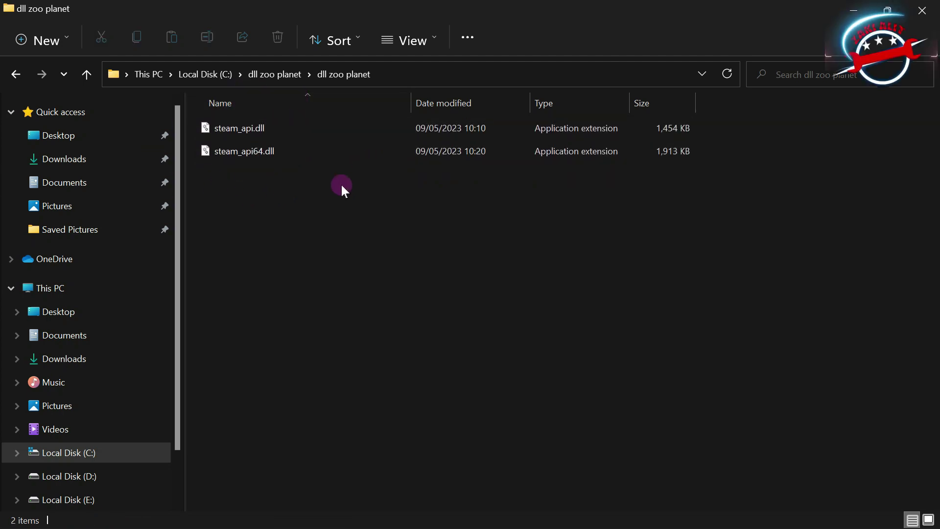
{"action": "left_click_drag", "start_coordinate": [205, 193], "coordinate": [323, 115]}
{"action": "right_click", "coordinate": [279, 149]}
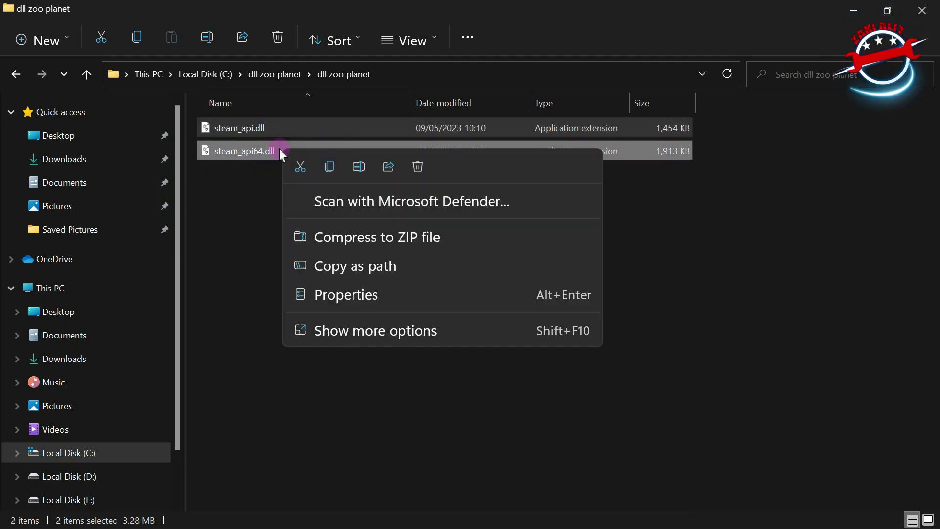
{"action": "left_click", "coordinate": [368, 334]}
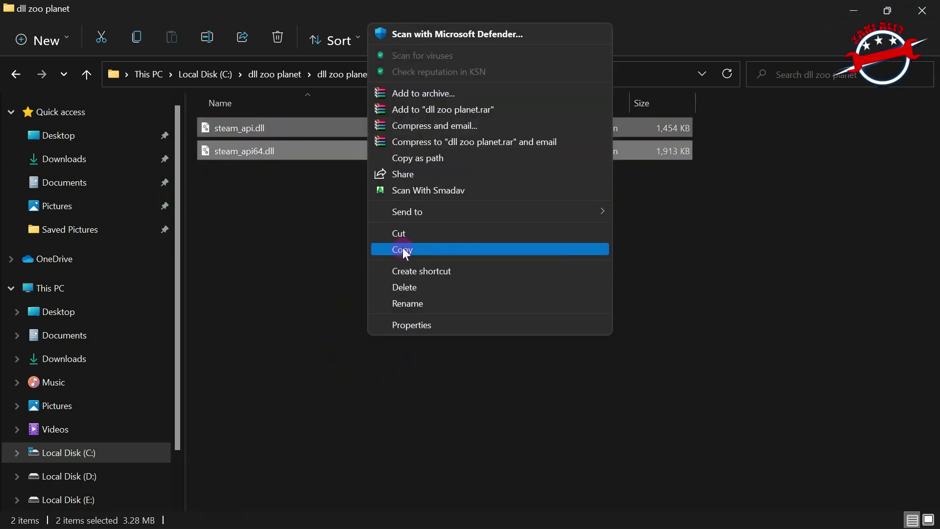
{"action": "left_click", "coordinate": [405, 251]}
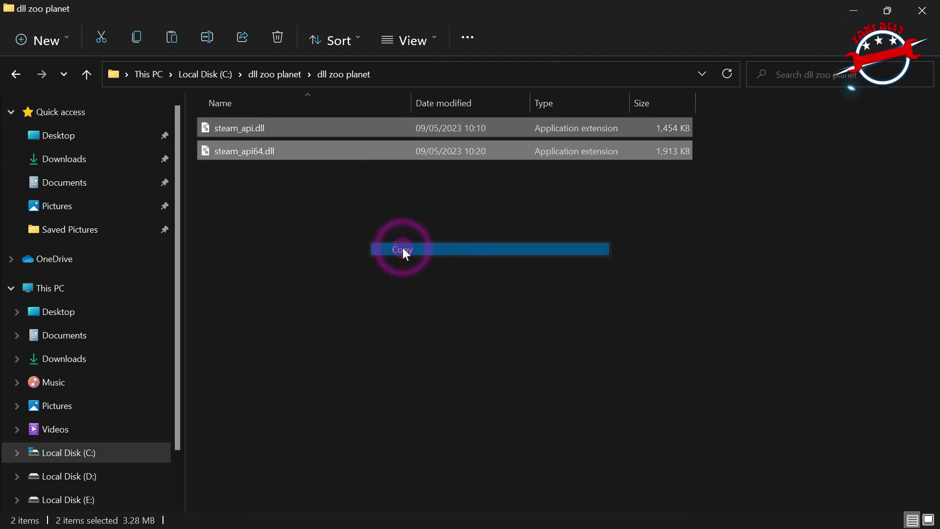
{"action": "left_click", "coordinate": [923, 11]}
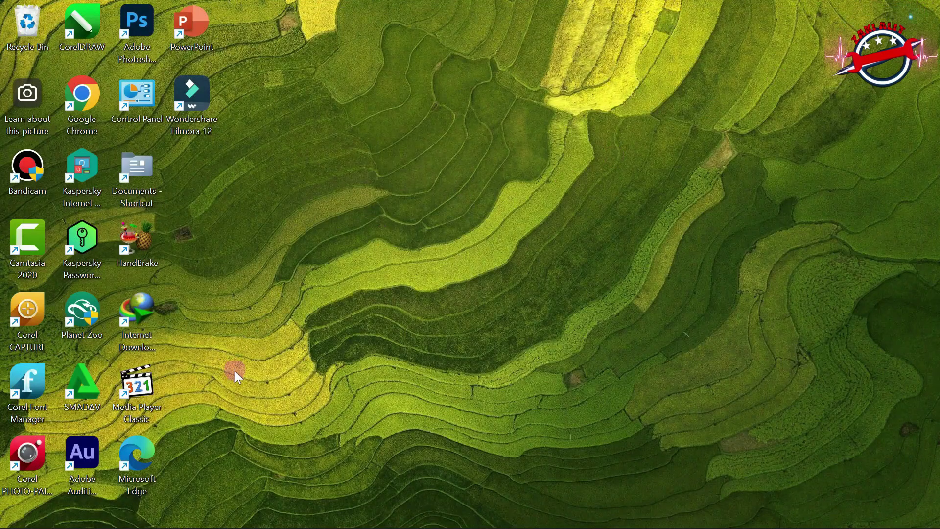
- Open the Planet Zoo install folder through the shortcut's file location
{"action": "left_click", "coordinate": [81, 318]}
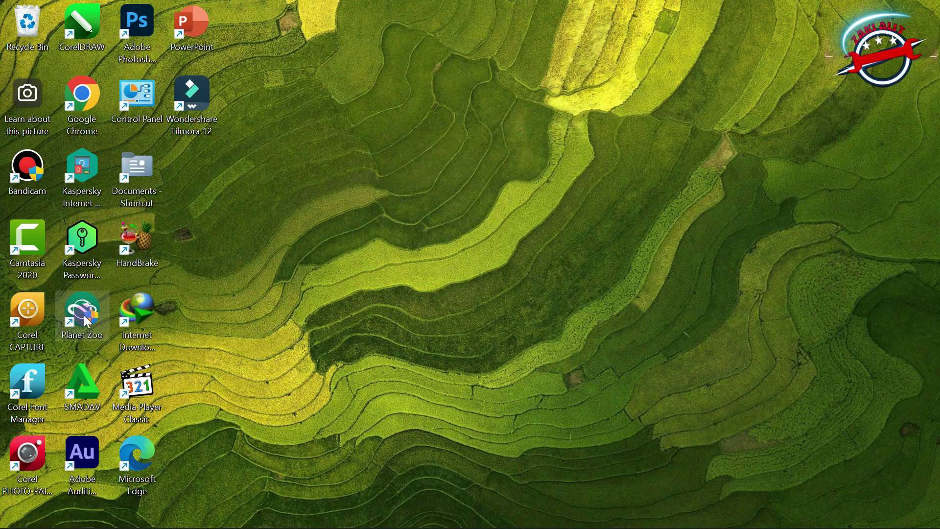
{"action": "right_click", "coordinate": [85, 321]}
{"action": "left_click", "coordinate": [214, 153]}
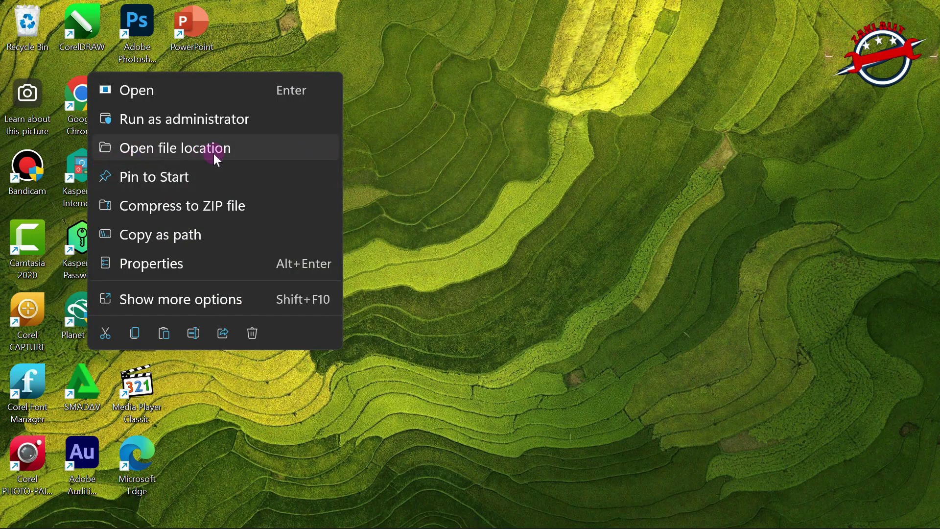
{"action": "left_click", "coordinate": [173, 150]}
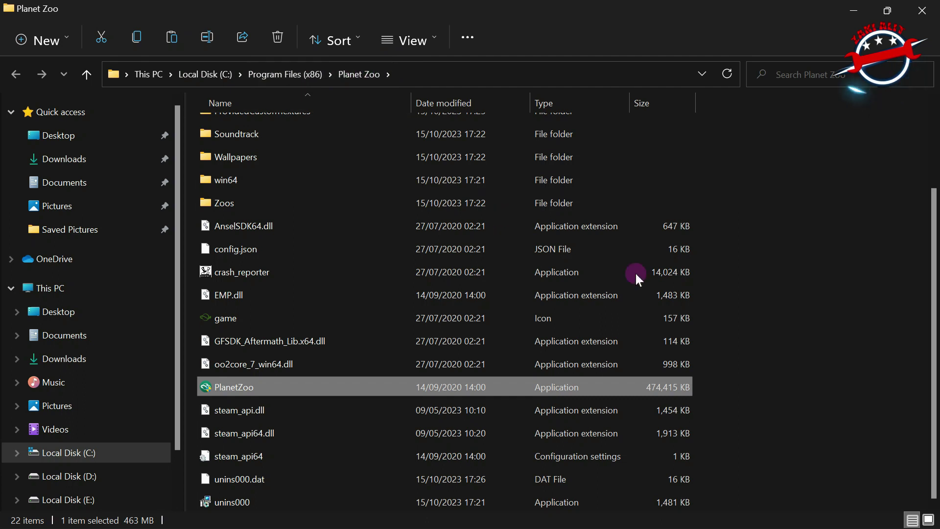
- Paste the two DLLs there, replacing the originals with administrator permission, and close the window
{"action": "right_click", "coordinate": [766, 283]}
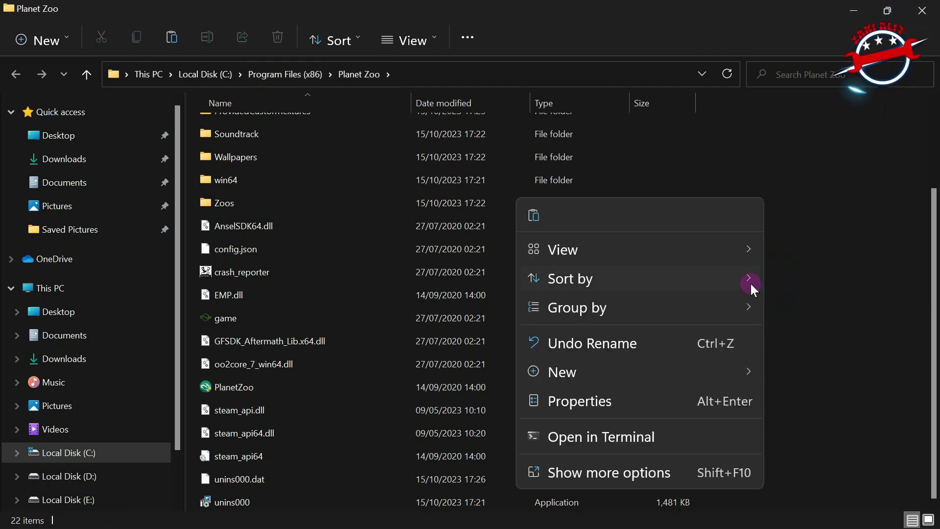
{"action": "left_click", "coordinate": [637, 471]}
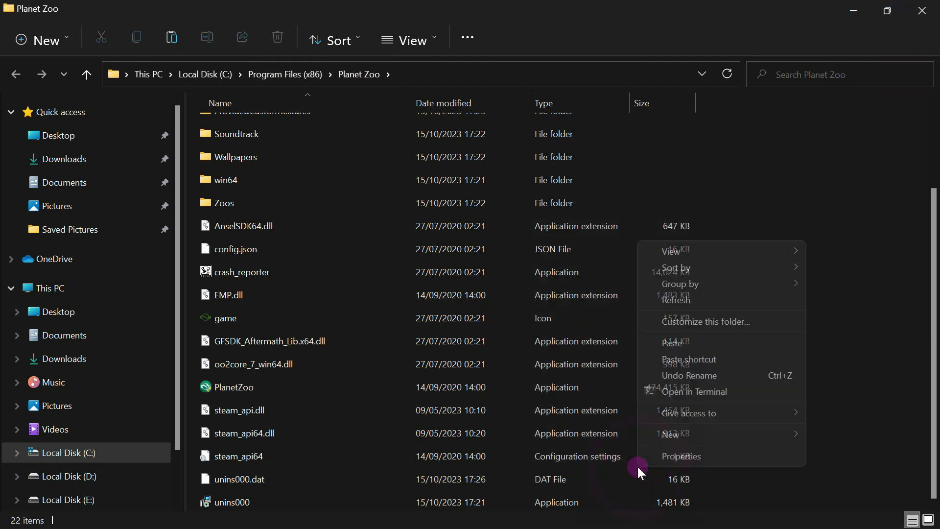
{"action": "left_click", "coordinate": [667, 342]}
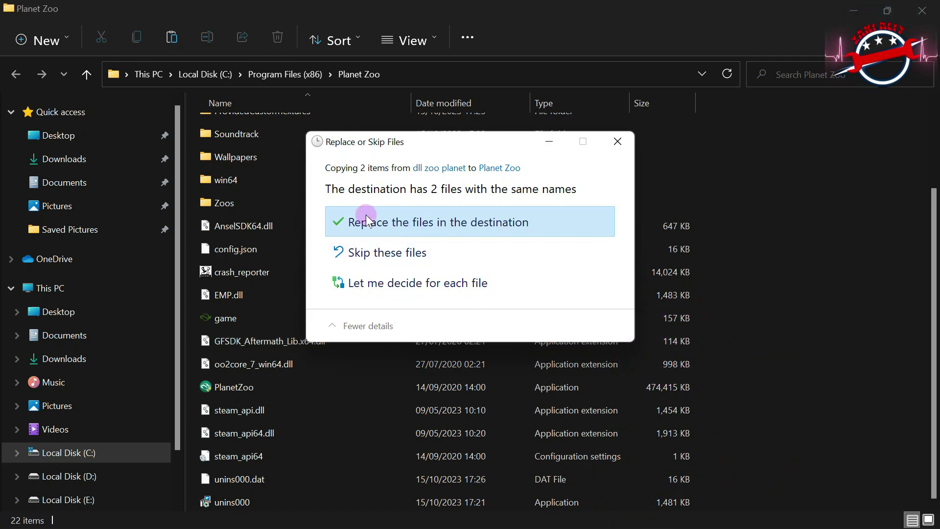
{"action": "left_click", "coordinate": [400, 223]}
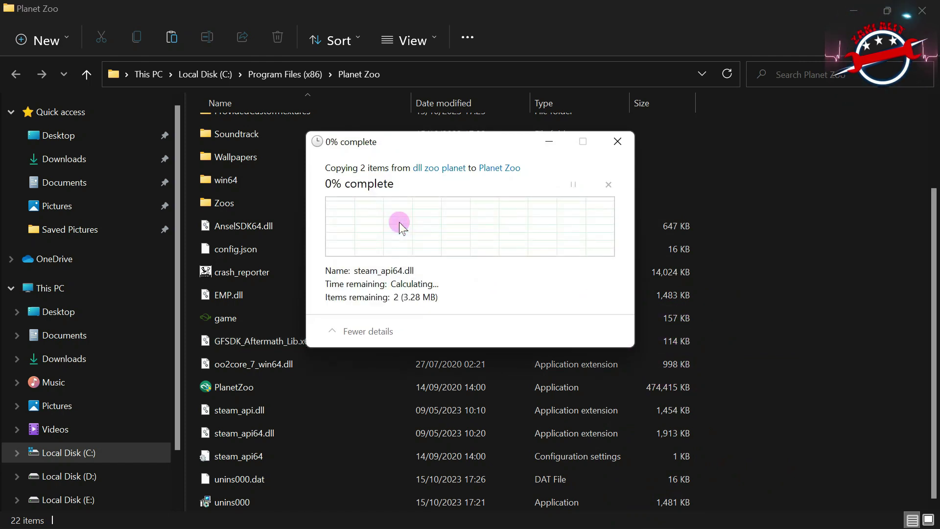
{"action": "left_click", "coordinate": [330, 232]}
{"action": "left_click", "coordinate": [426, 255]}
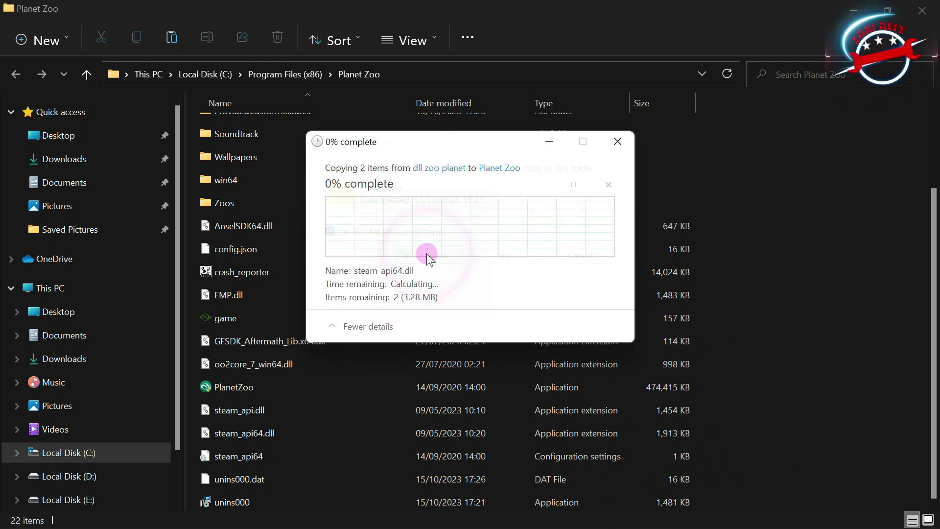
{"action": "left_click", "coordinate": [922, 11]}
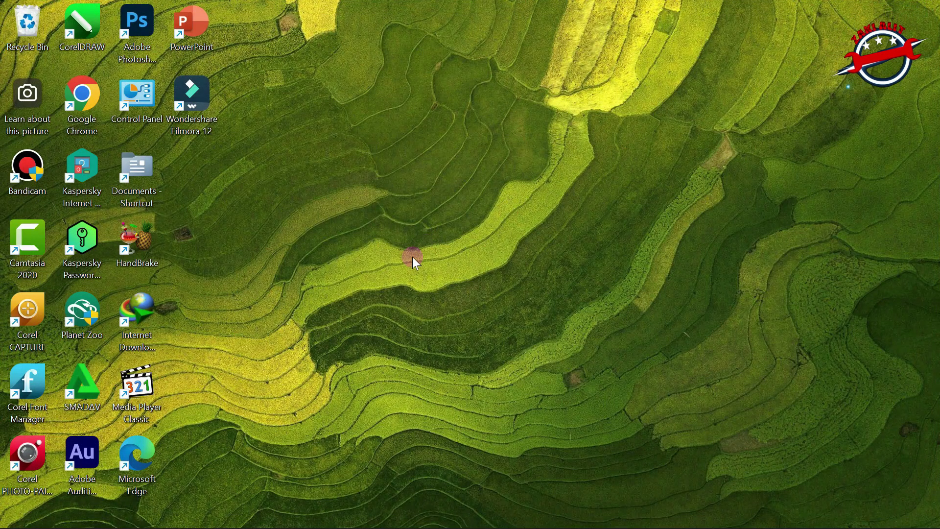
- Launch Planet Zoo from its desktop shortcut
{"action": "right_click", "coordinate": [83, 319]}
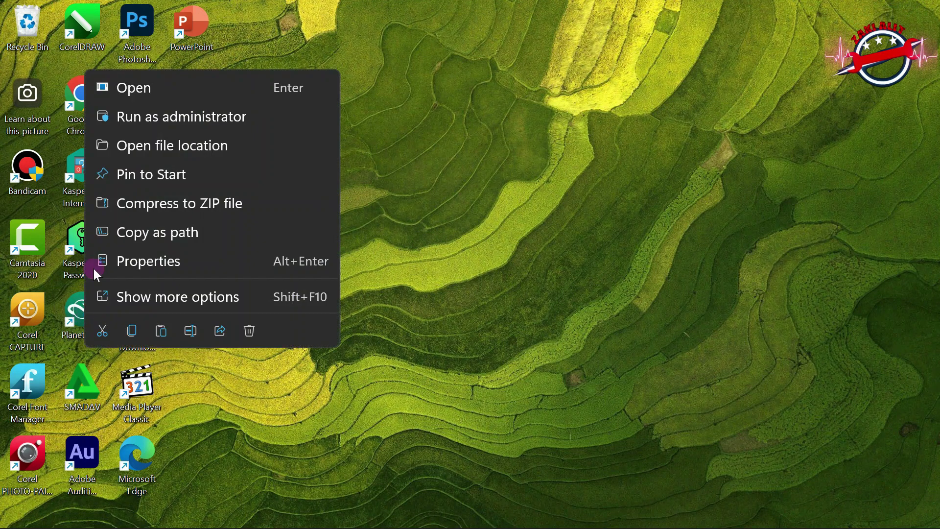
{"action": "left_click", "coordinate": [142, 89]}
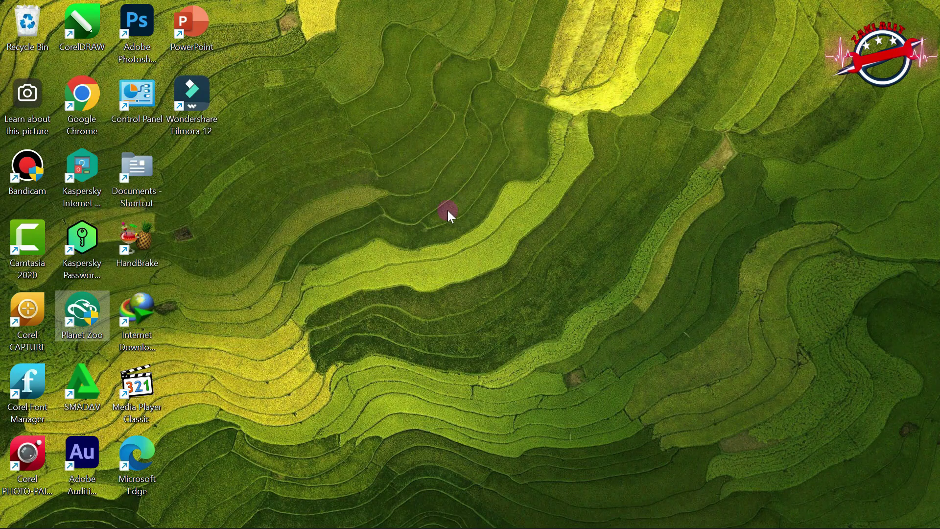